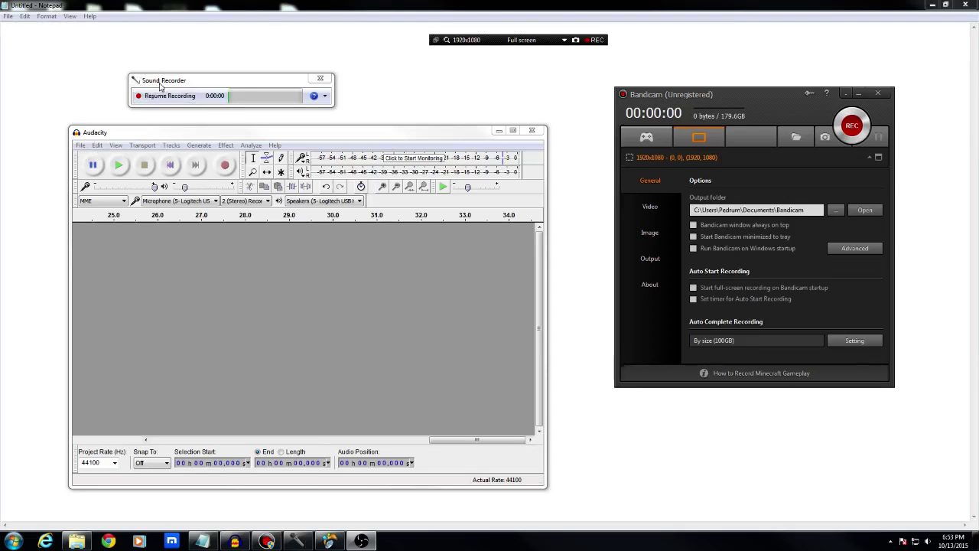
Step: Search 'sound rec' in the system search and bring up the sound recorder window
key("super")
type("sound rec")
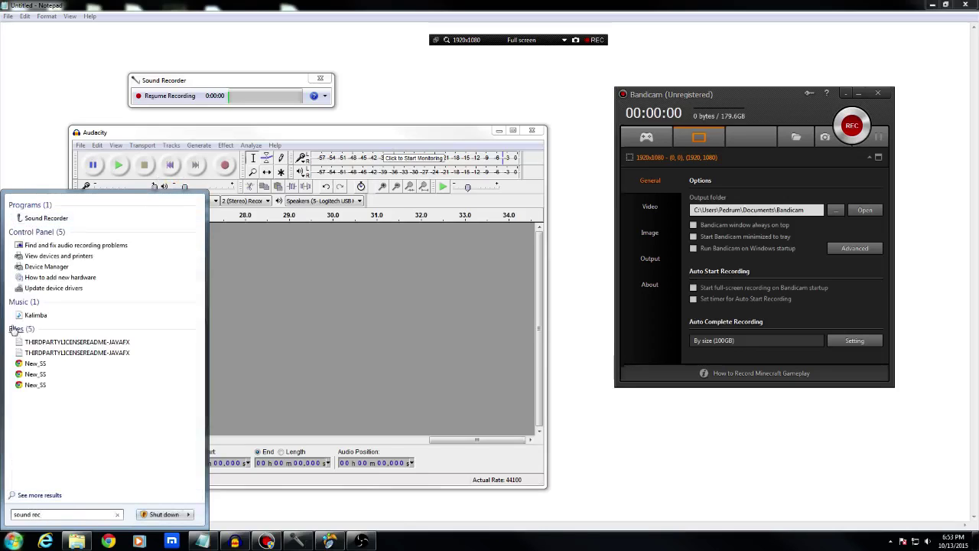
left_click(71, 219)
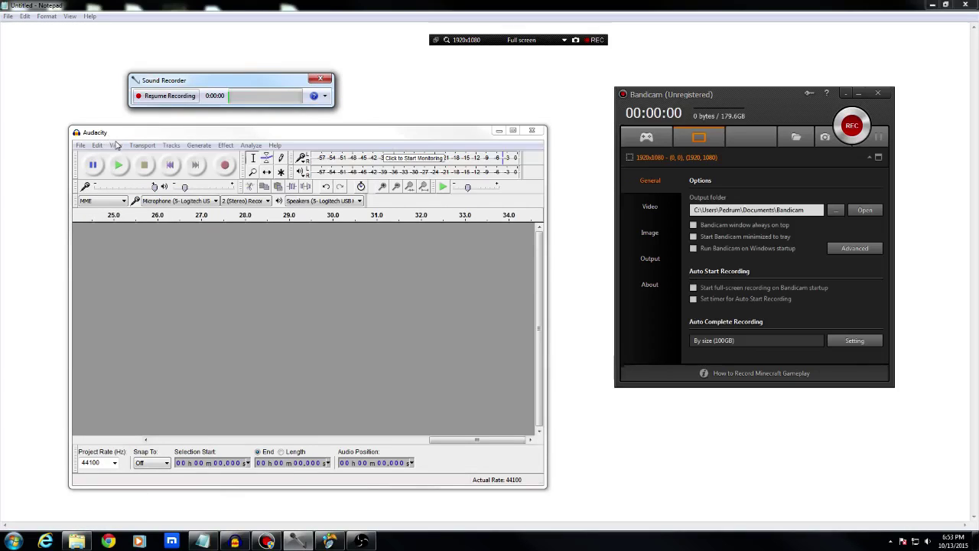
left_click(320, 78)
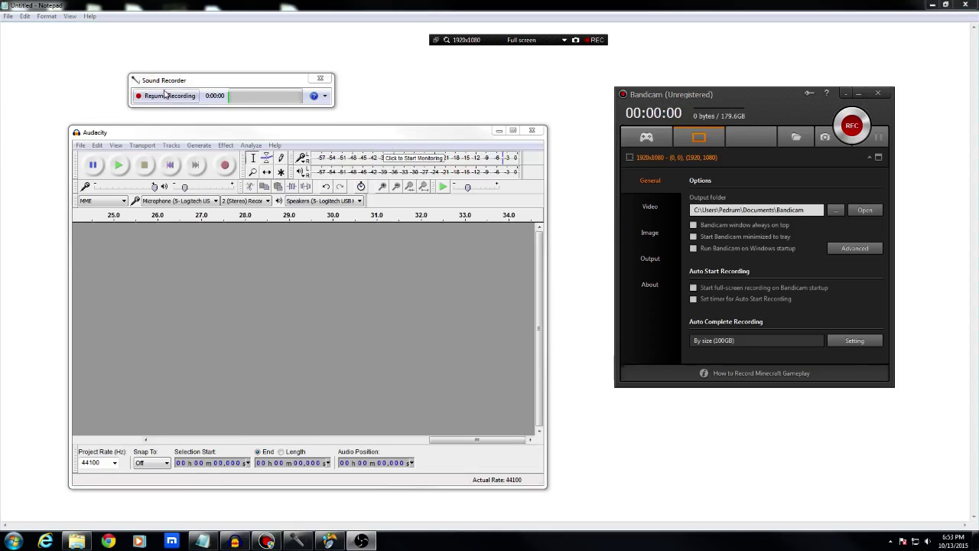
Step: Record about 21 seconds of stereo voice in Audacity while Bandicam captures, then stop both
left_click(596, 40)
left_click(225, 164)
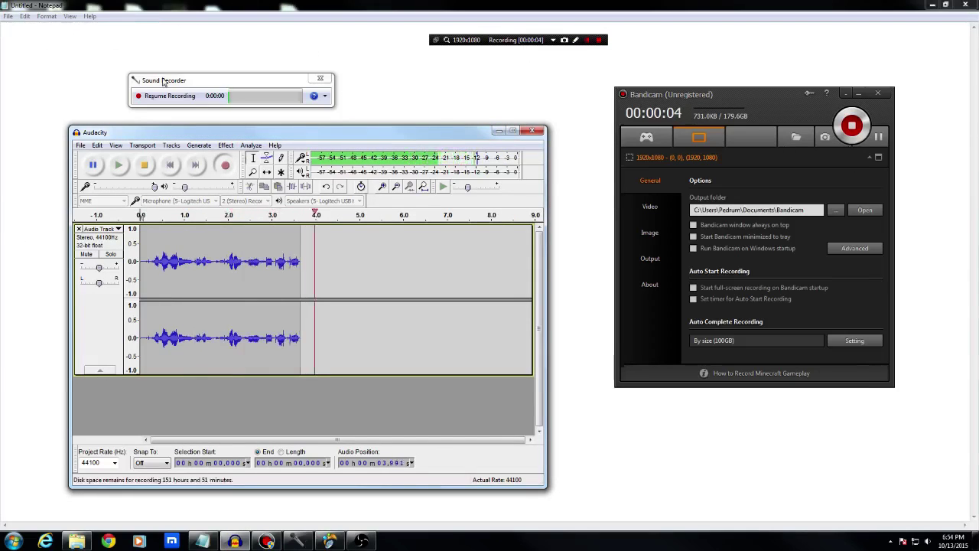
left_click(226, 85)
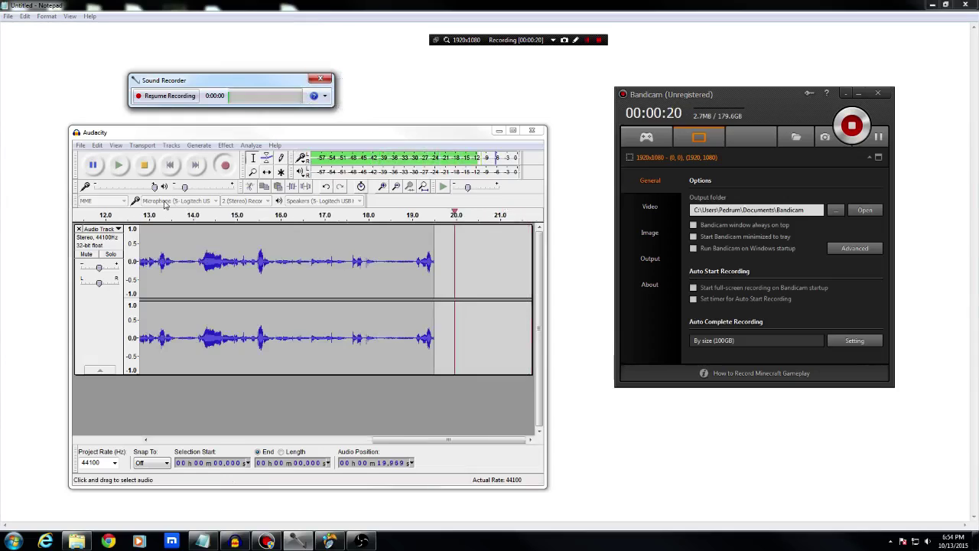
left_click(157, 164)
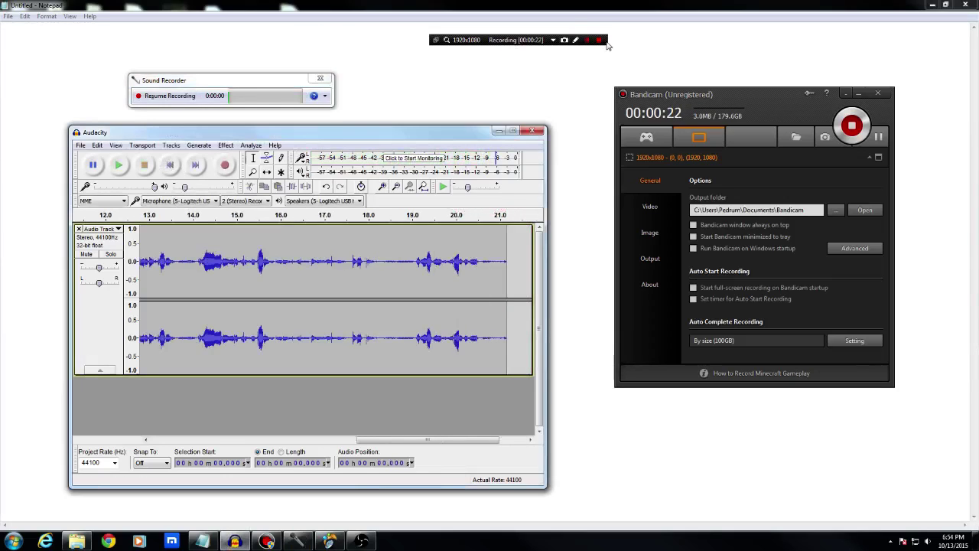
left_click(600, 42)
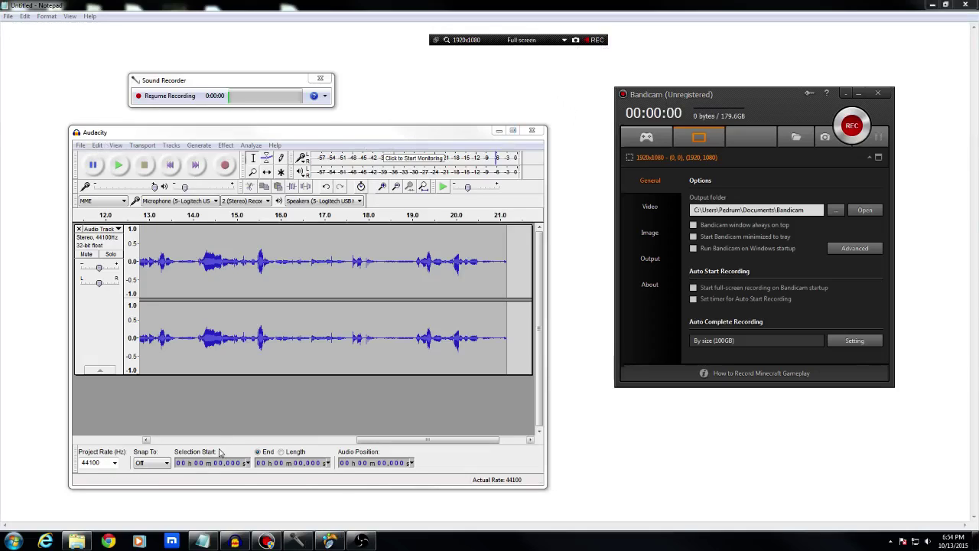
Step: Export the Audacity recording as test.wav, replacing the old file and leaving metadata empty
left_click(106, 134)
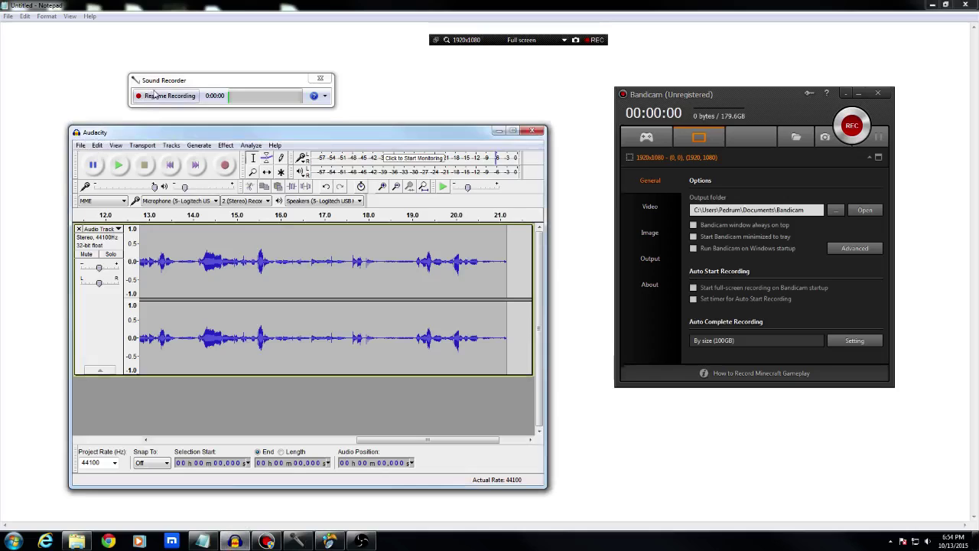
key("Tab")
left_click(79, 146)
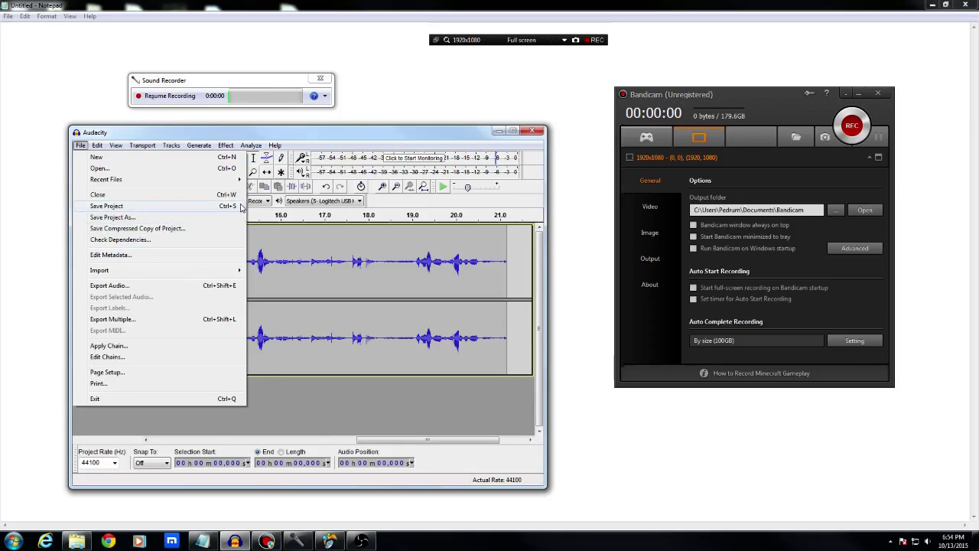
left_click(138, 287)
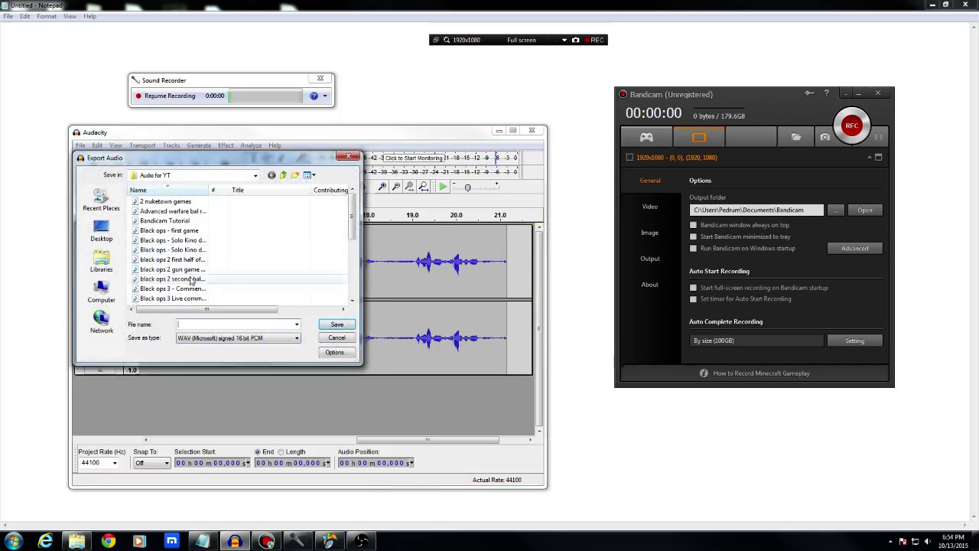
type("test")
key("Return")
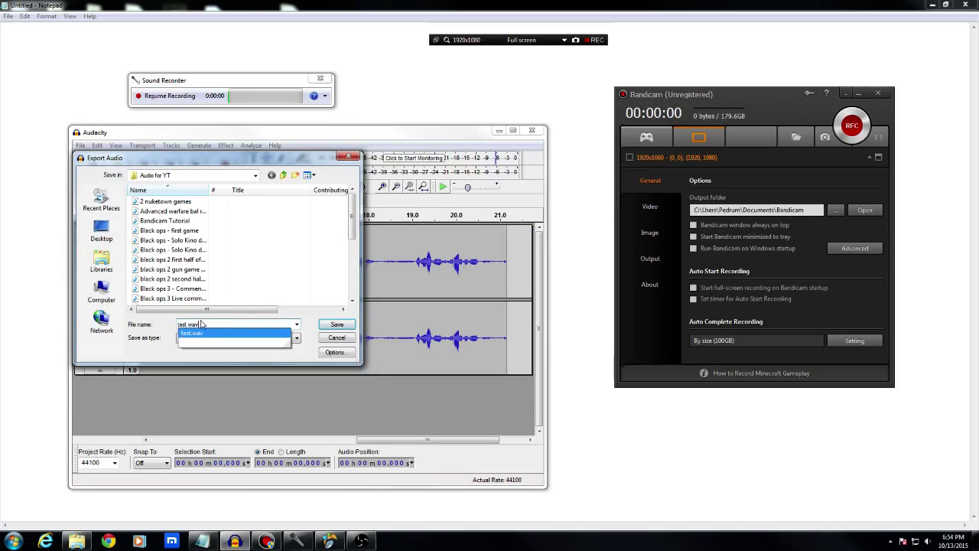
left_click(529, 305)
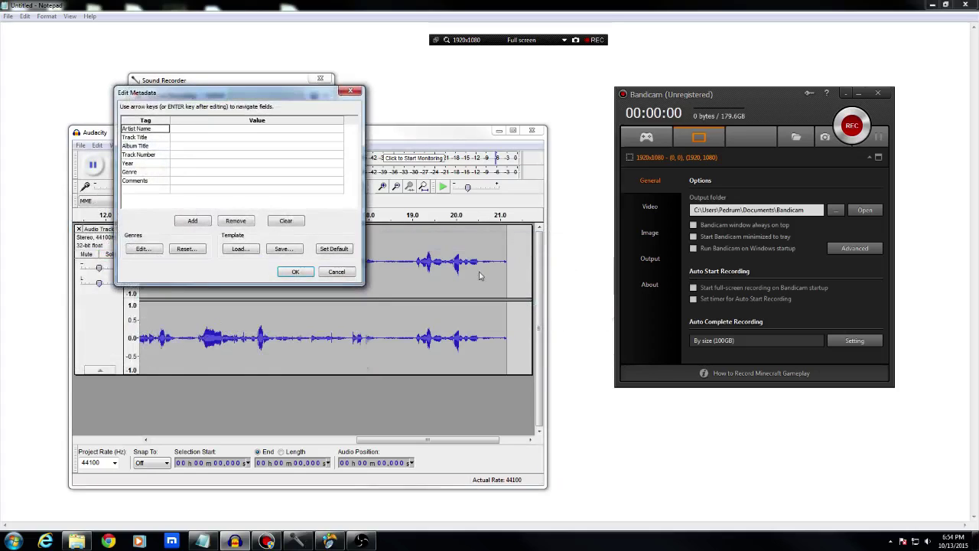
left_click(295, 271)
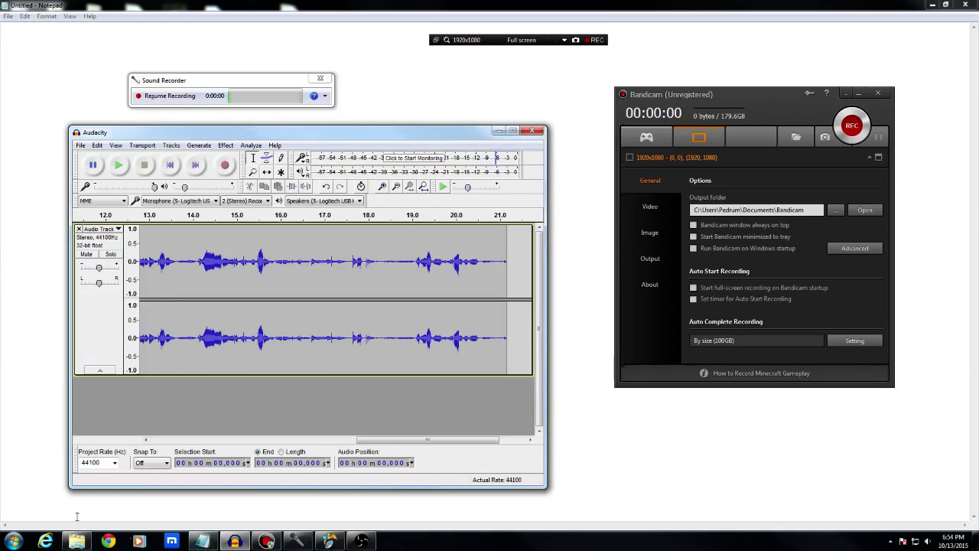
Step: Drag the bandicam screen recording from its output folder onto the ShowBiz storyboard's Drag & Drop slot
left_click(796, 136)
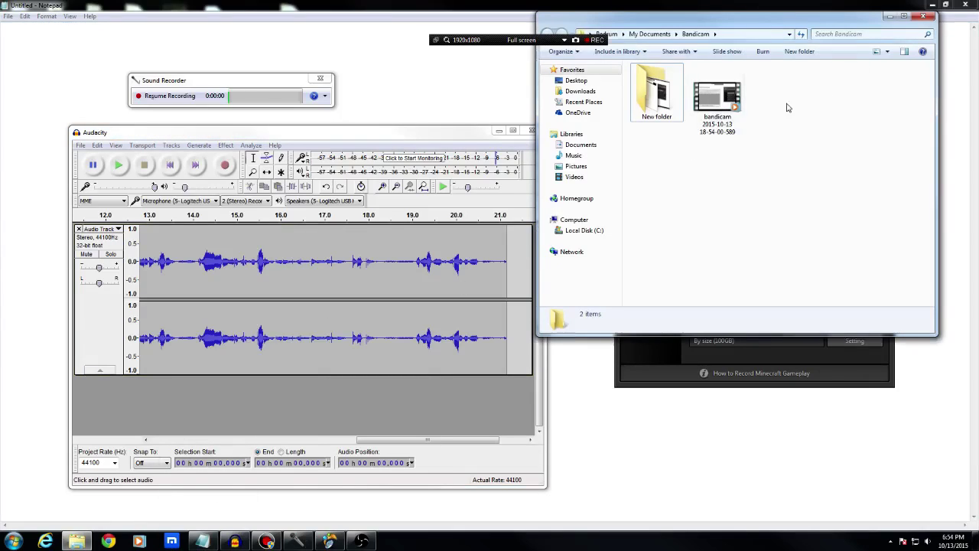
left_click_drag(800, 138, 809, 103)
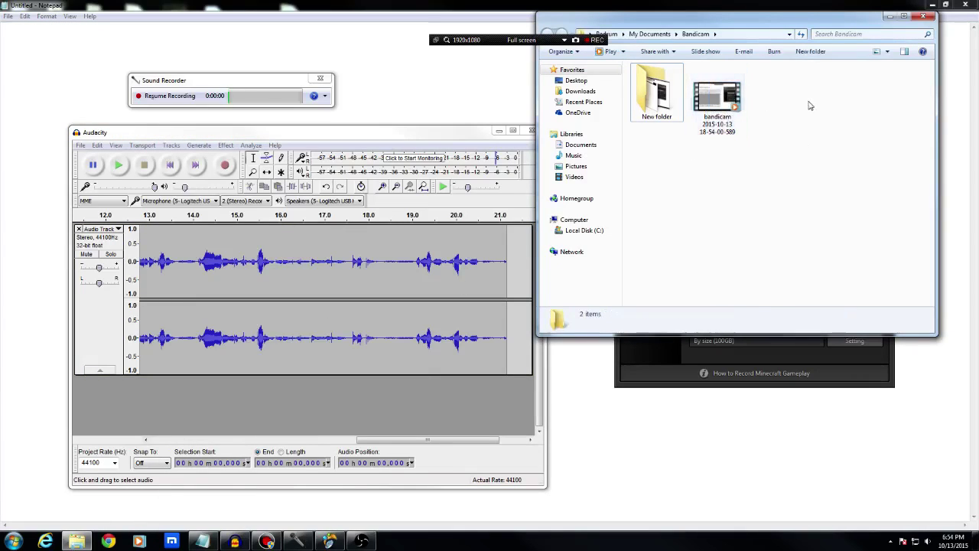
left_click(329, 542)
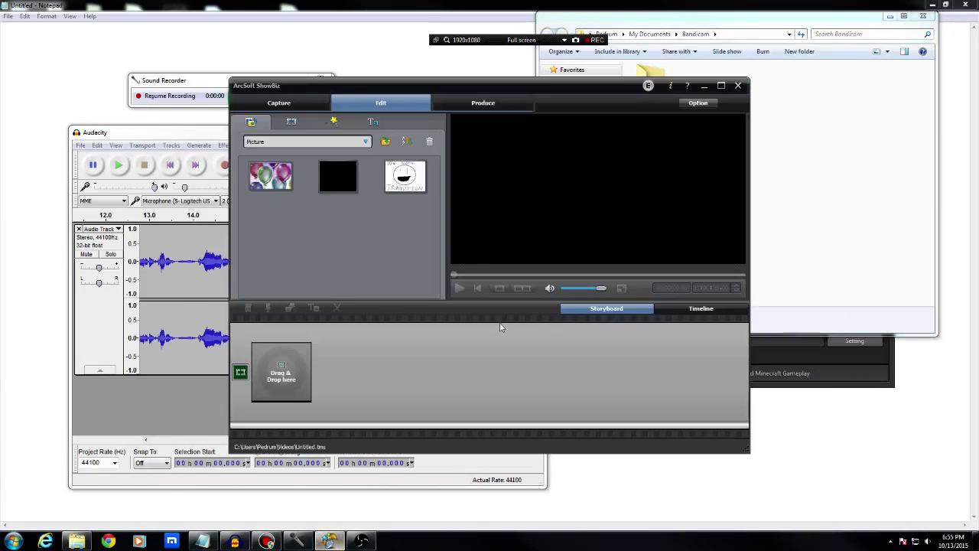
left_click_drag(572, 89, 424, 84)
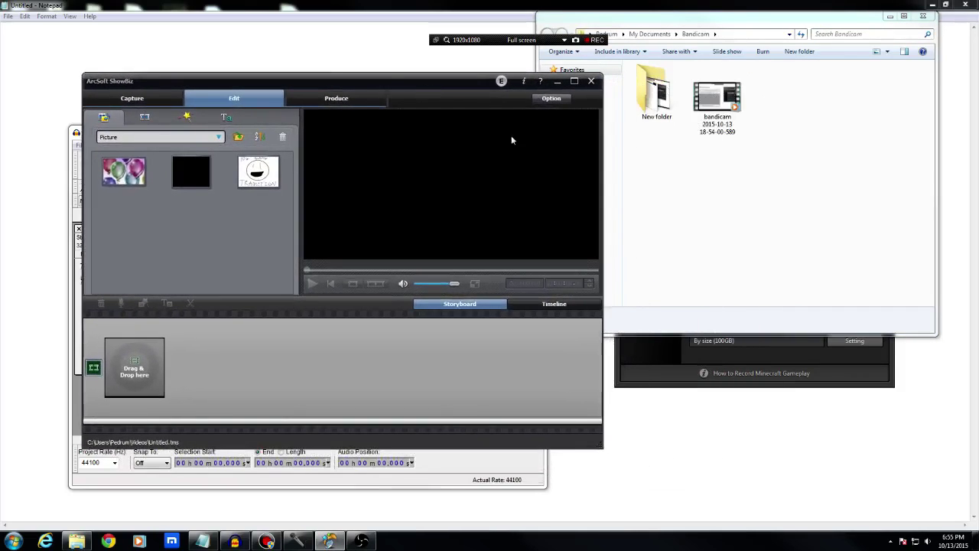
left_click(719, 94)
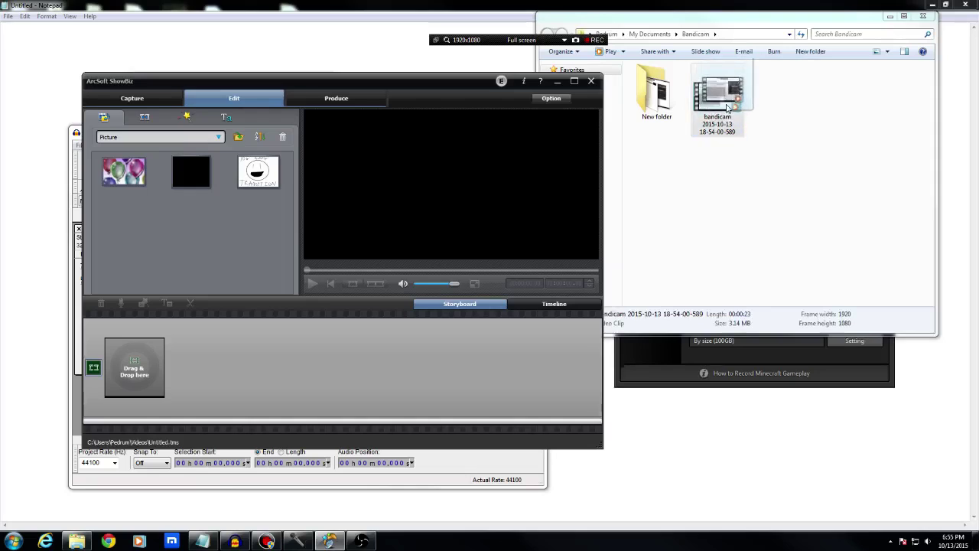
left_click_drag(723, 109, 135, 369)
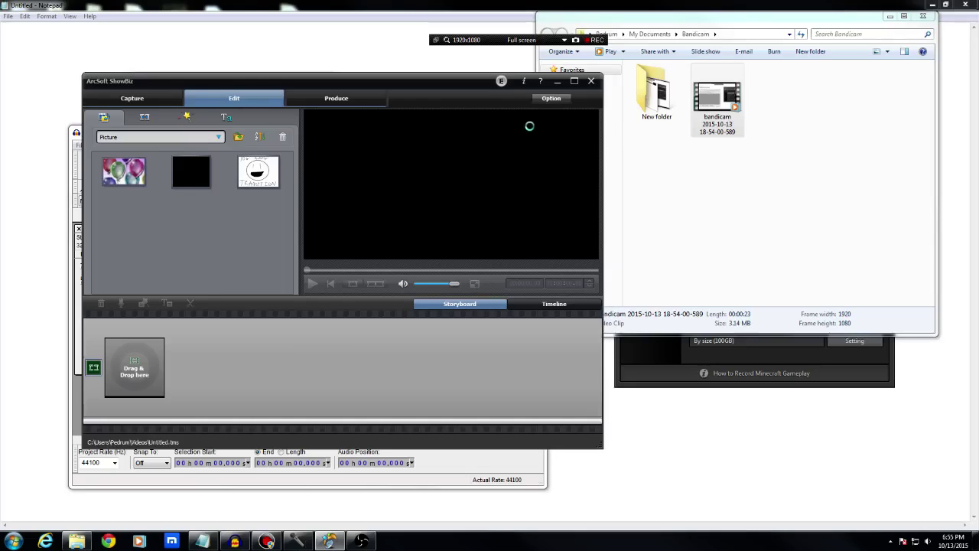
Step: Switch to the Timeline view and drag the 'test' WAV from system search onto the audio track
left_click(570, 306)
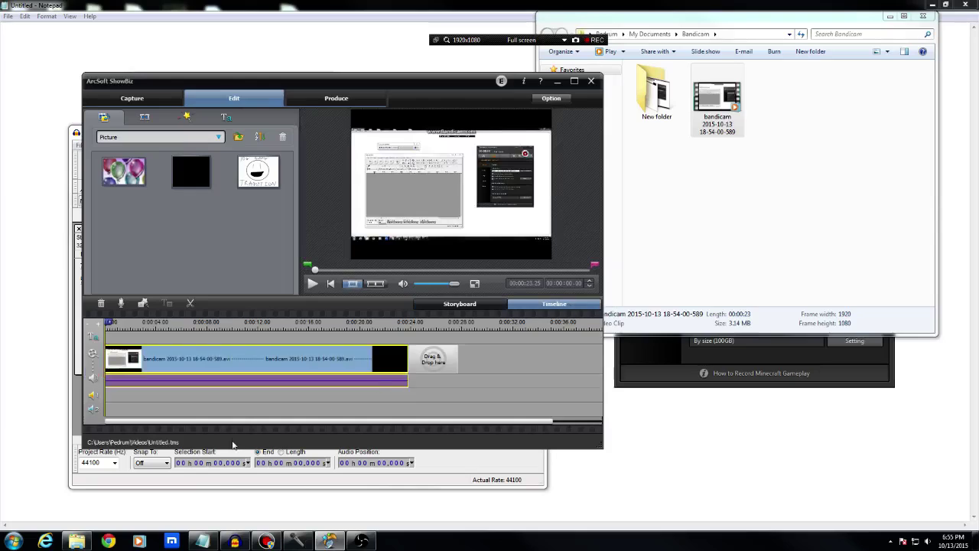
key("super")
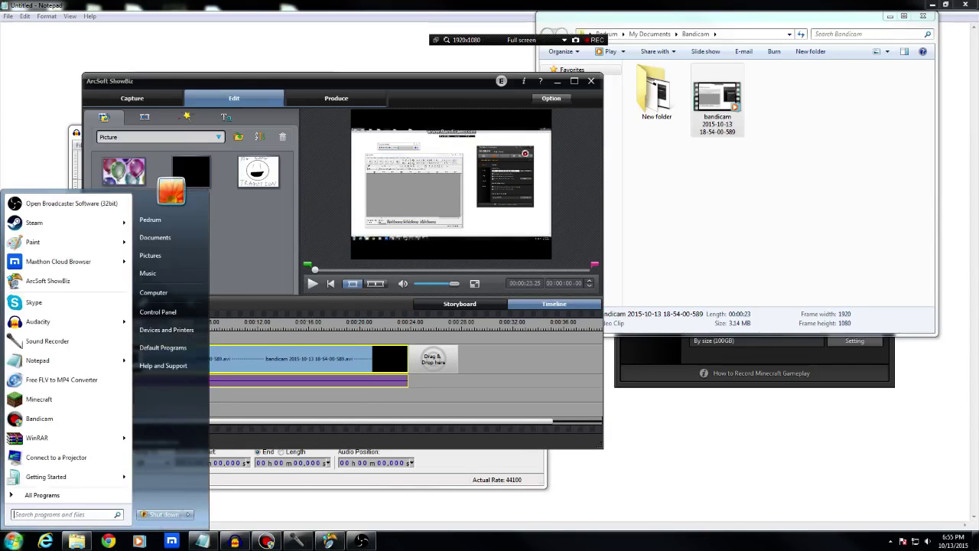
type("test")
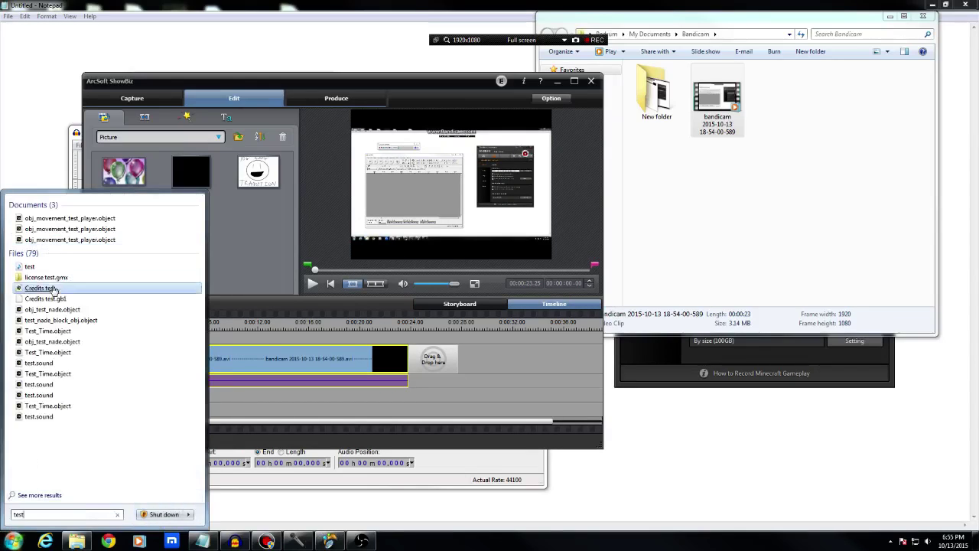
left_click_drag(49, 274, 225, 392)
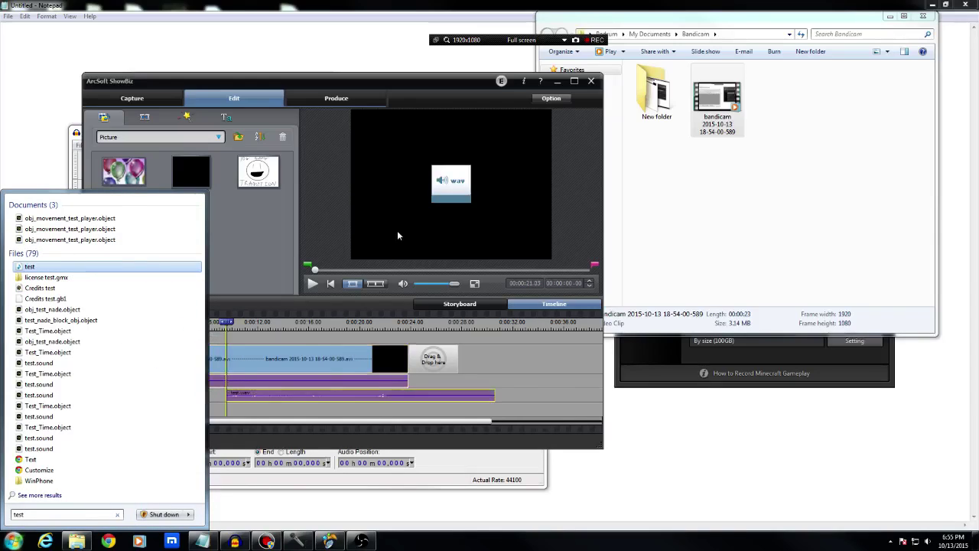
left_click(412, 216)
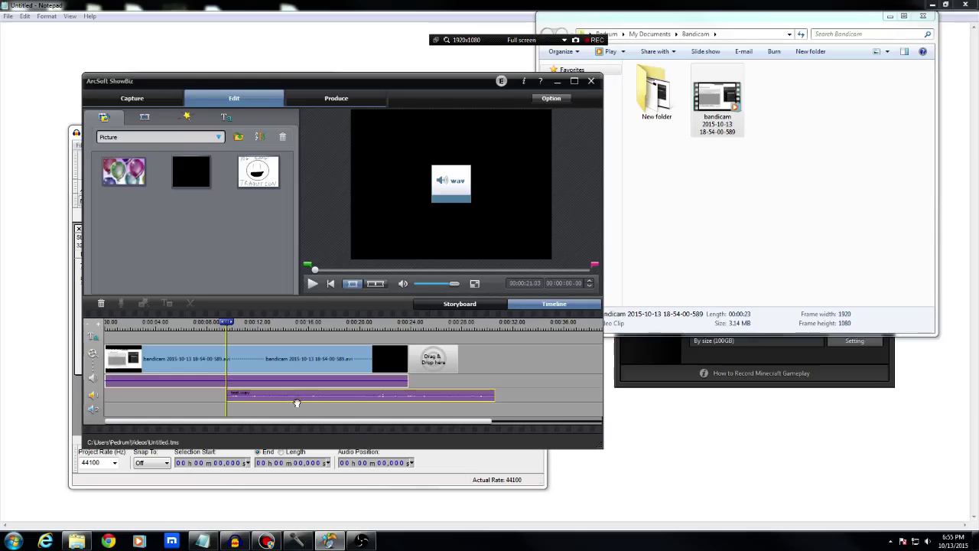
Step: Move the test.wav clip to 0:00 and play the project preview full screen
left_click_drag(174, 401, 177, 397)
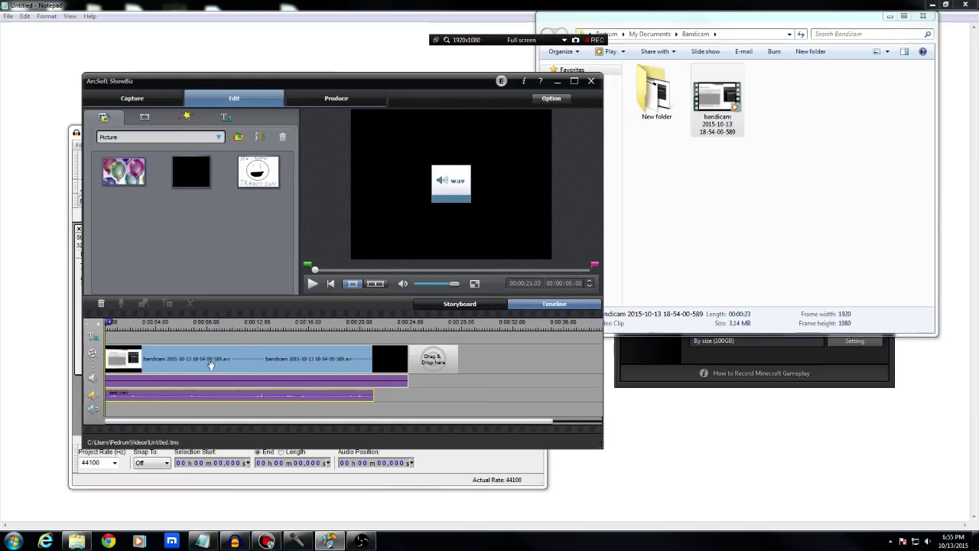
left_click(348, 283)
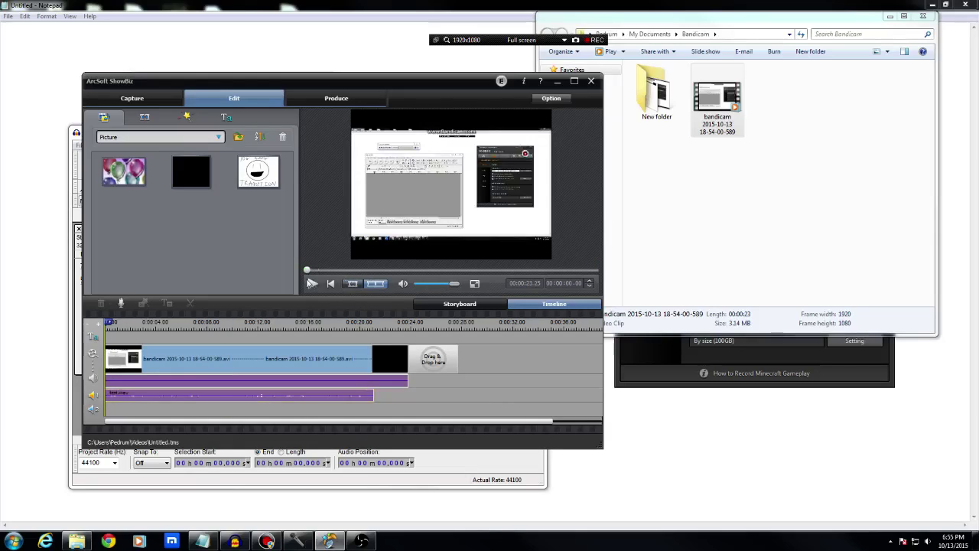
left_click(314, 284)
left_click(475, 283)
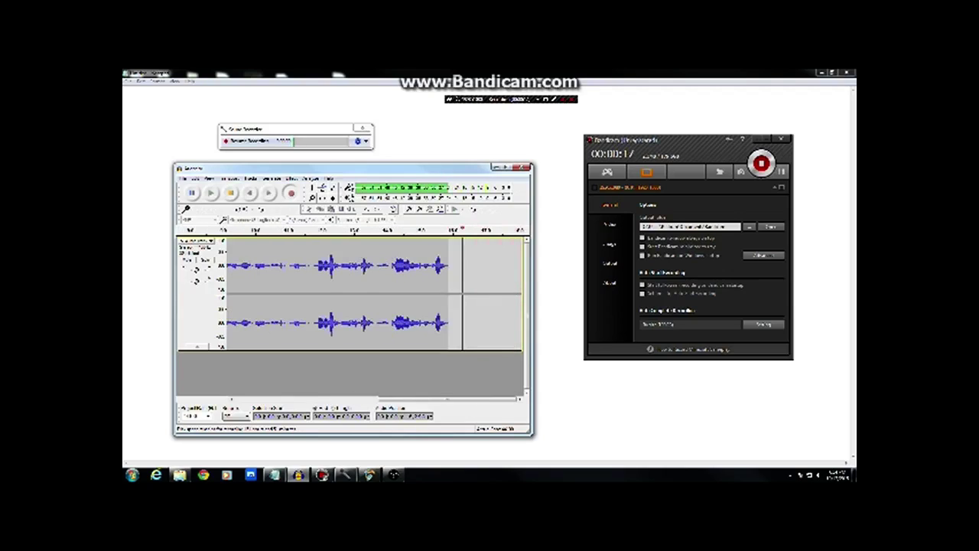
Step: Leave full screen, replay and pause the preview, then select the video clip
mouse_move(246, 391)
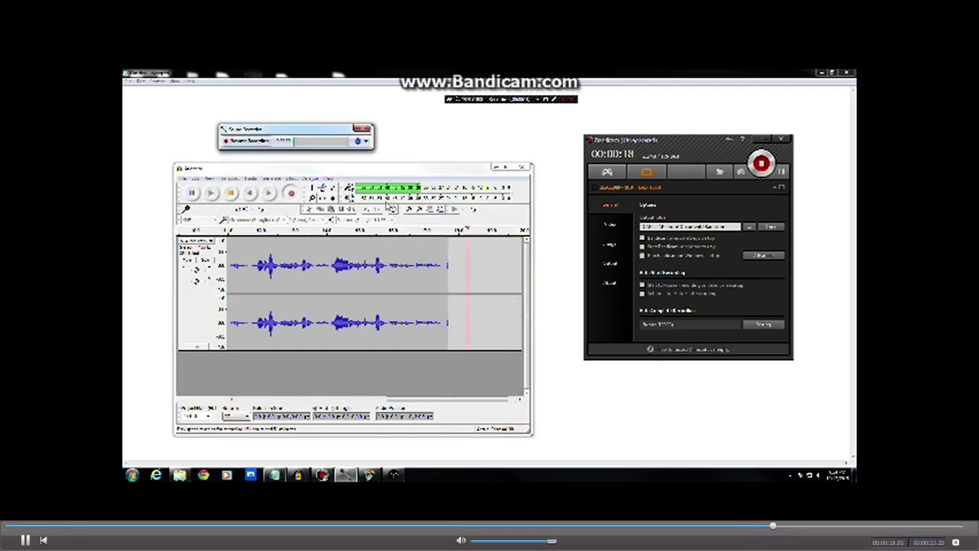
key("Escape")
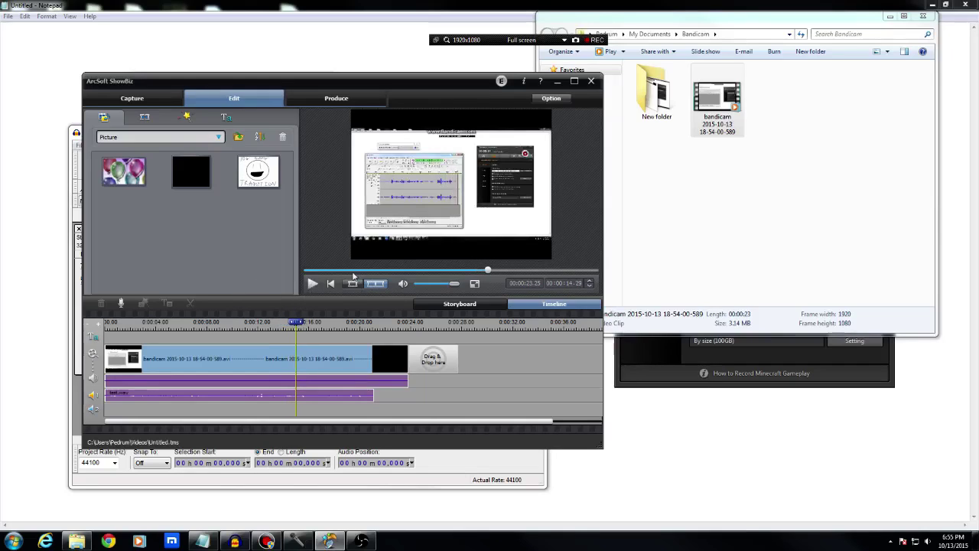
left_click(314, 284)
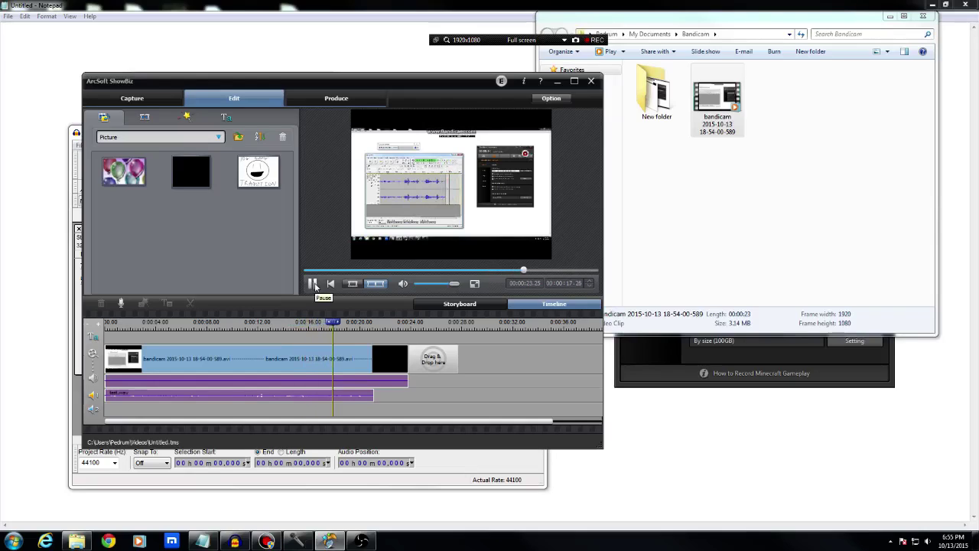
left_click(313, 283)
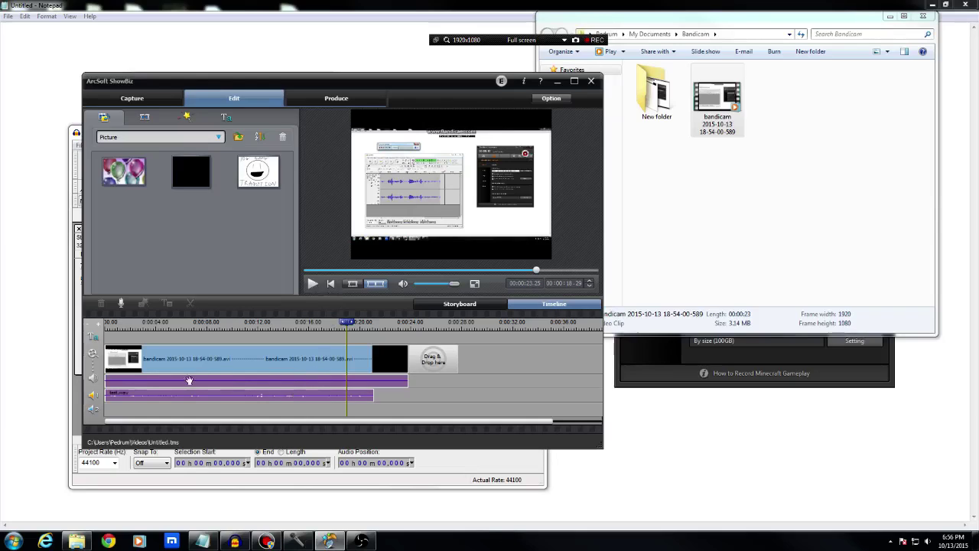
left_click(138, 363)
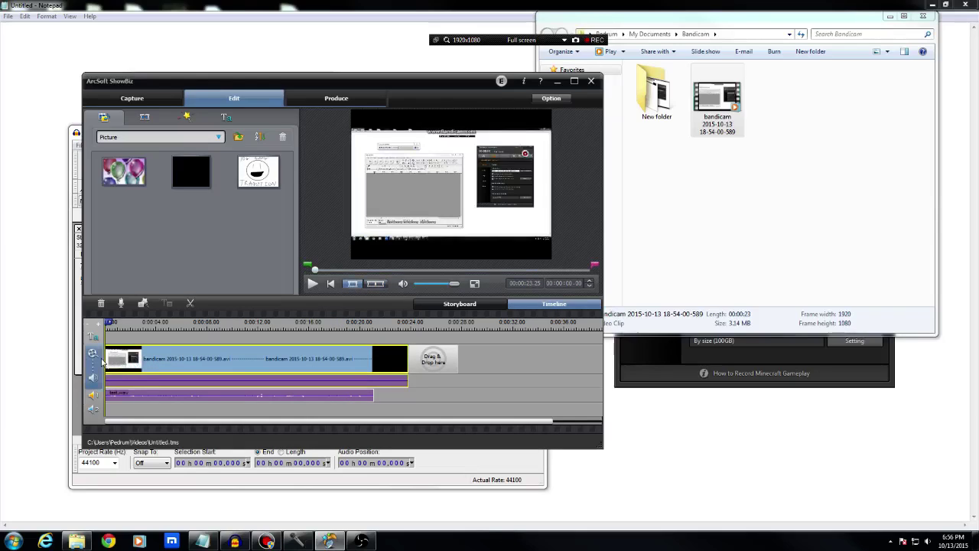
Step: Trim the end of the bandicam clip shorter and play the trimmed clip to check it
left_click_drag(120, 360, 132, 363)
left_click(374, 286)
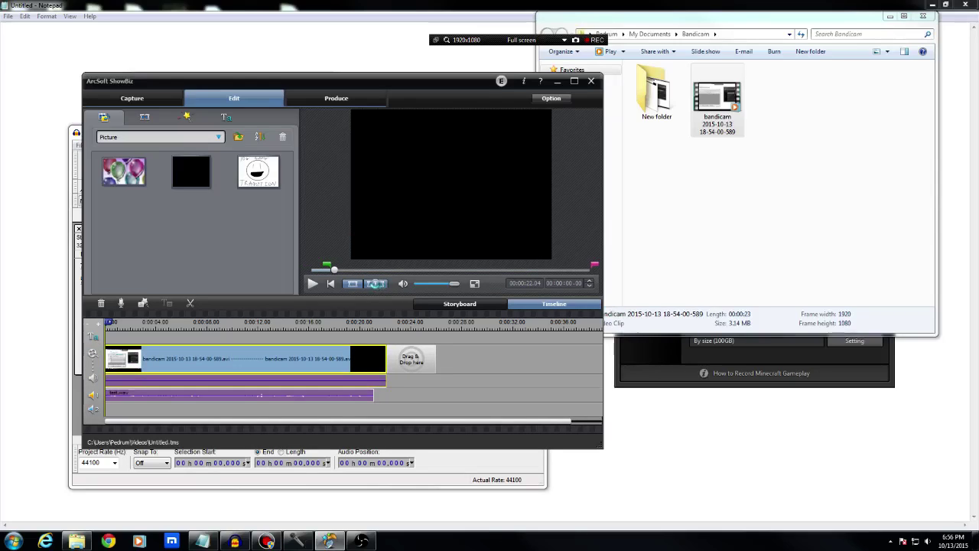
left_click(311, 284)
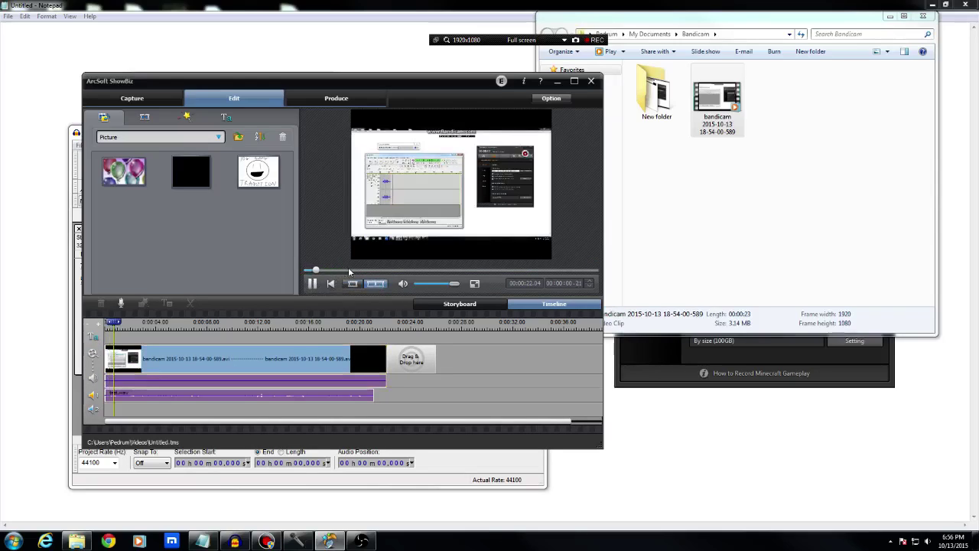
left_click_drag(363, 274, 403, 275)
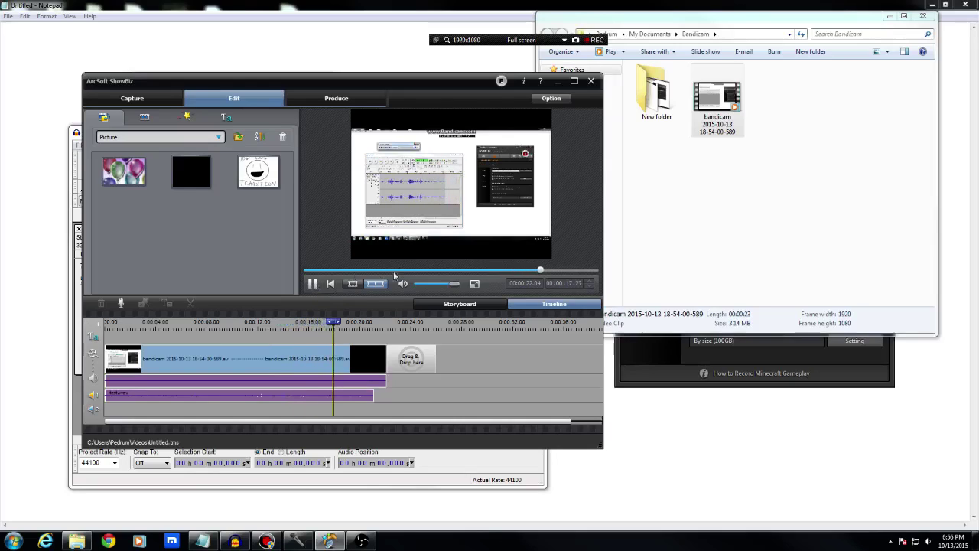
left_click(312, 284)
Step: Preview the whole project from the start to check the trimmed video against the voice
left_click(107, 357)
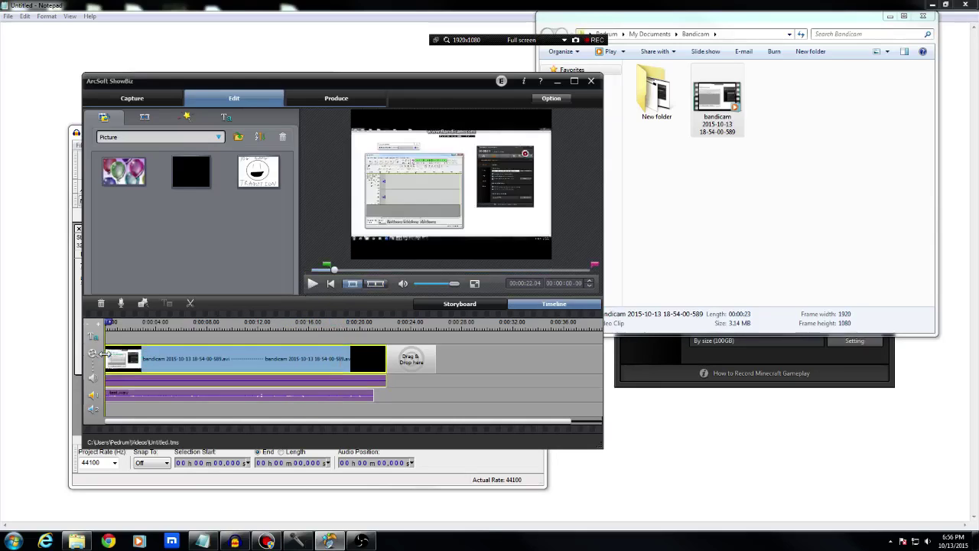
left_click(371, 284)
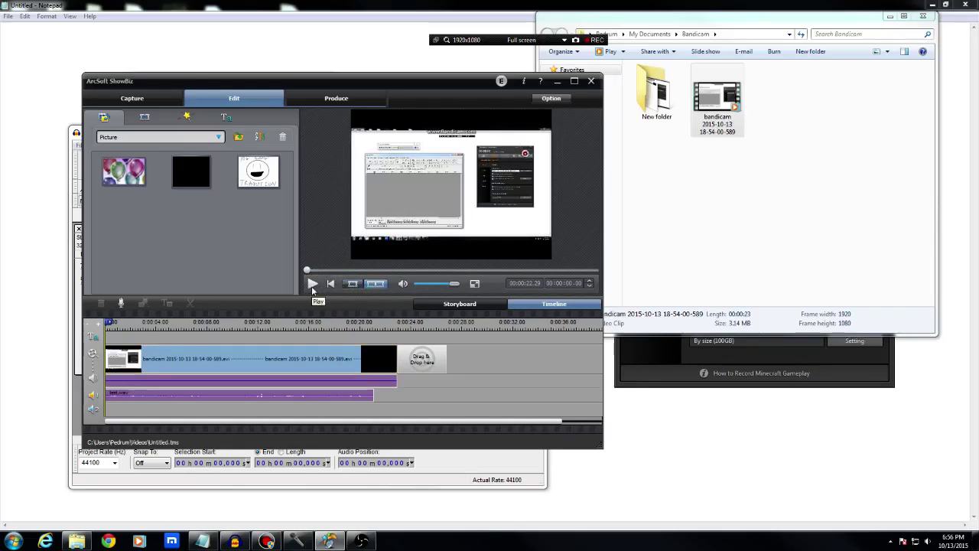
left_click(313, 285)
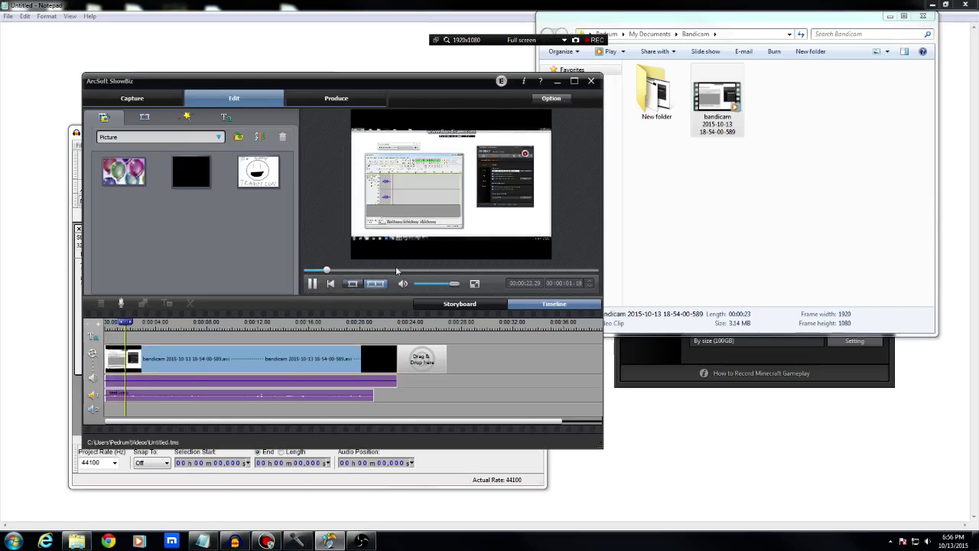
left_click_drag(395, 270, 456, 270)
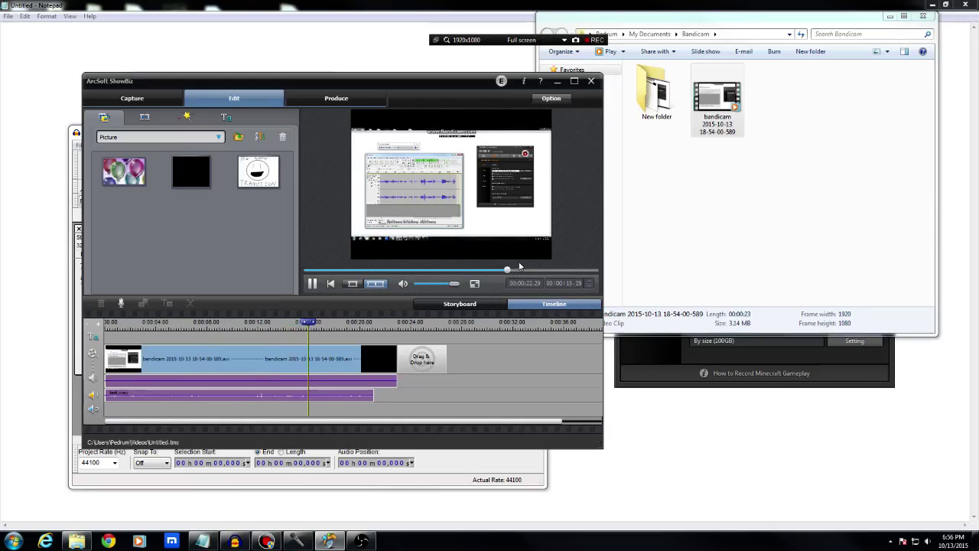
left_click(312, 283)
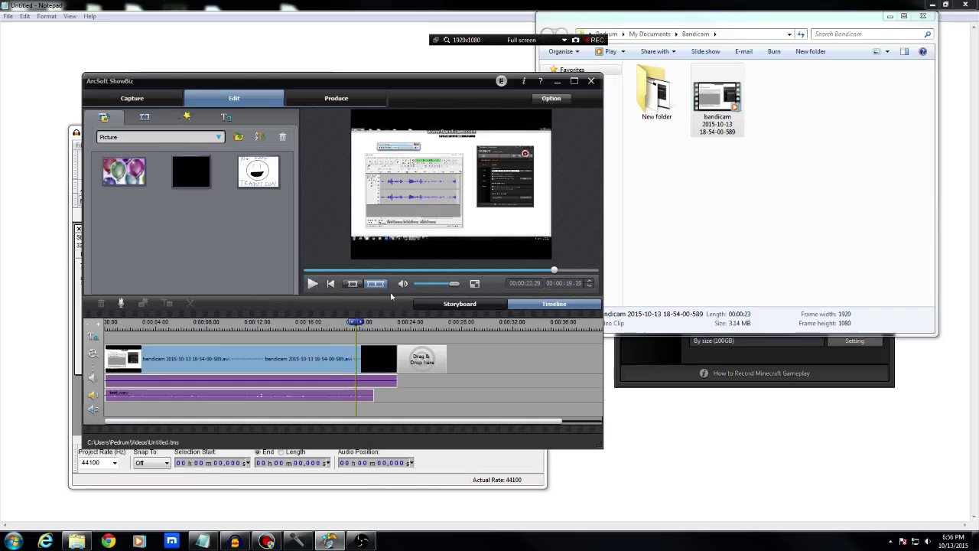
left_click(474, 283)
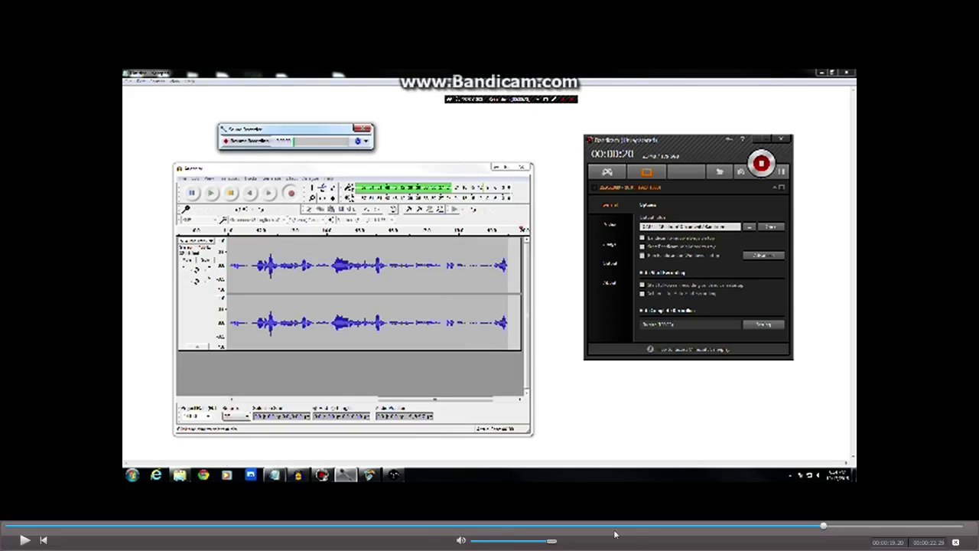
left_click(757, 525)
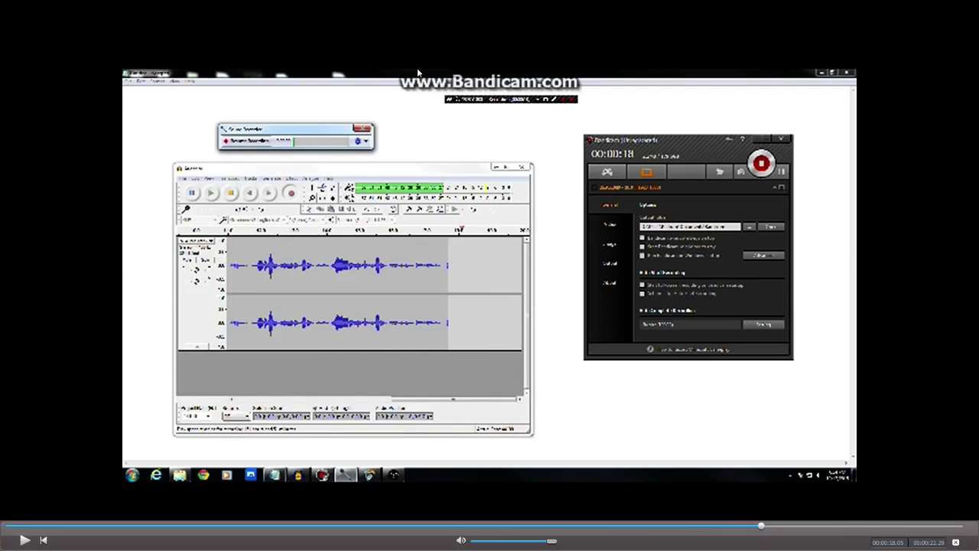
left_click(25, 541)
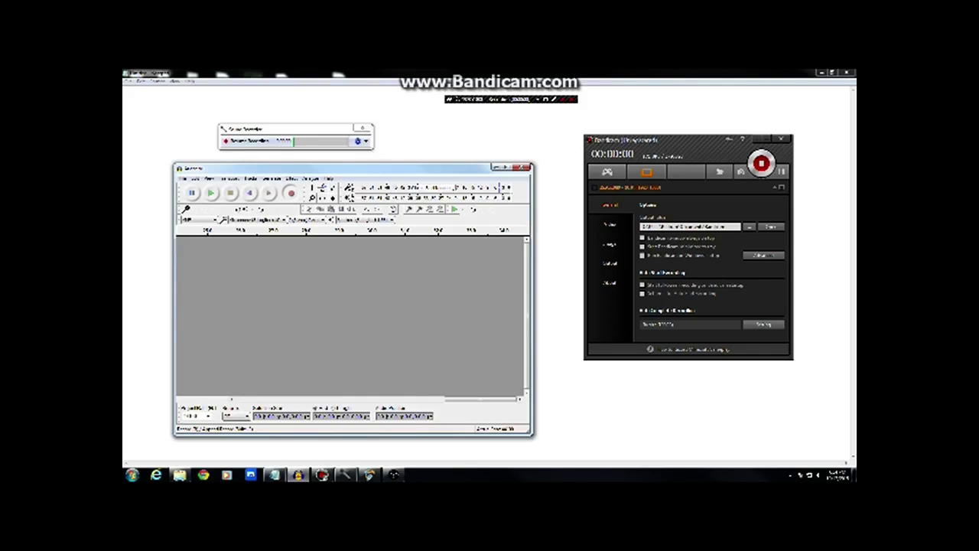
mouse_move(655, 393)
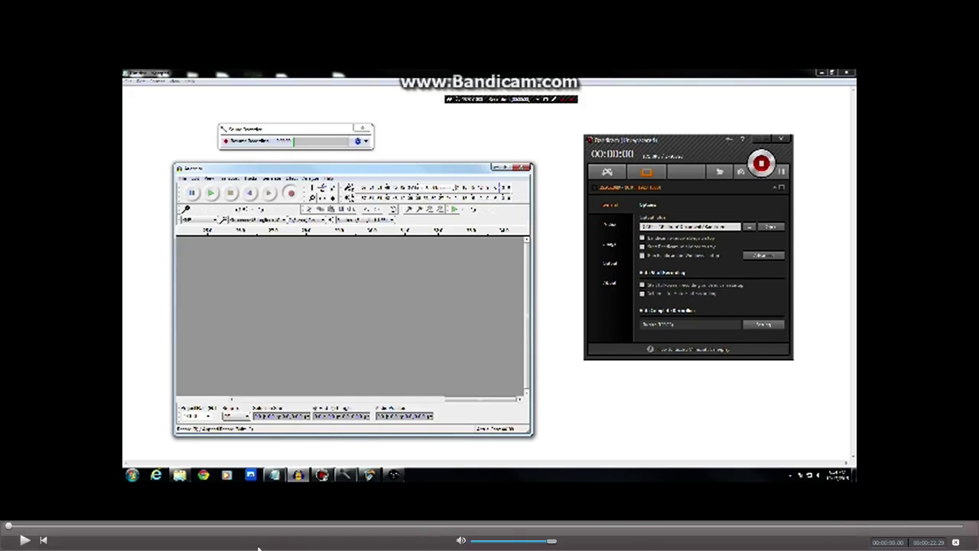
left_click(25, 541)
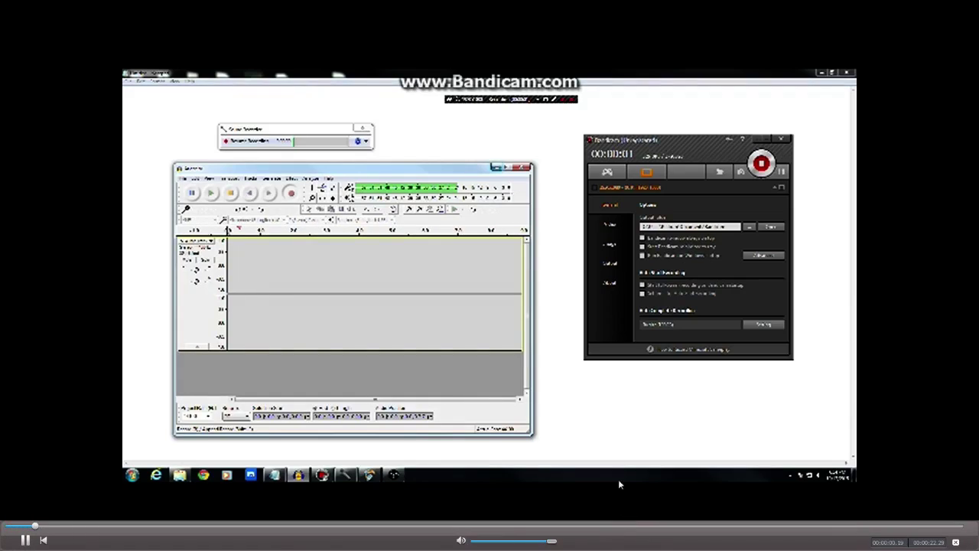
left_click(610, 526)
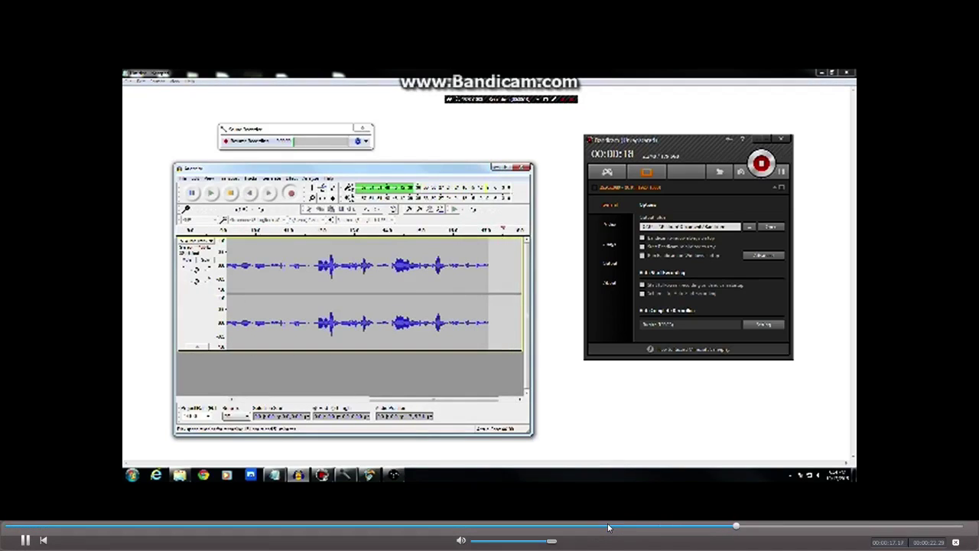
key("space")
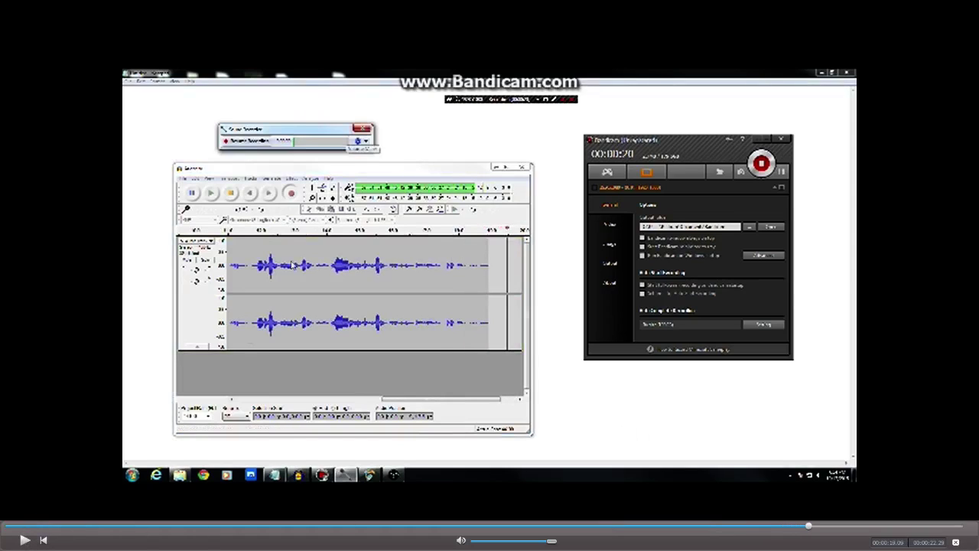
key("Escape")
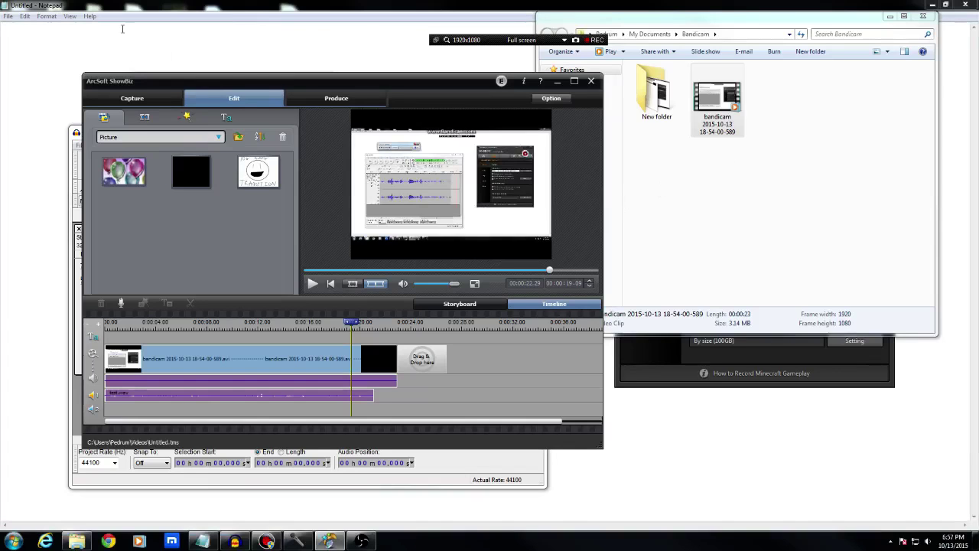
Step: Switch to the Produce page to see the Create AVCHD, Create File and Upload to YouTube options
left_click(336, 98)
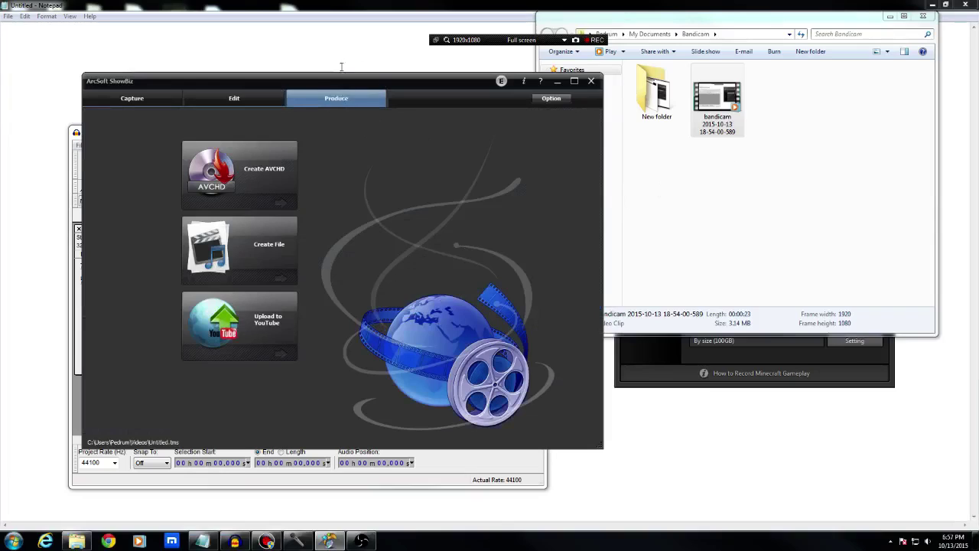